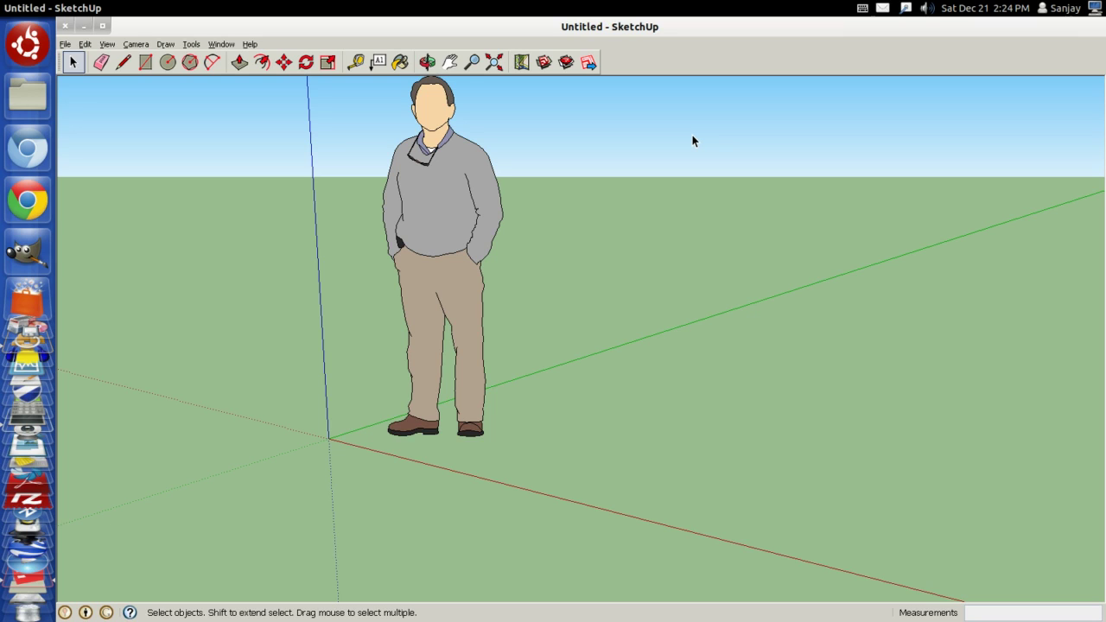
Turn on the Large Tool Set toolbar alongside the standard tools
right_click(663, 65)
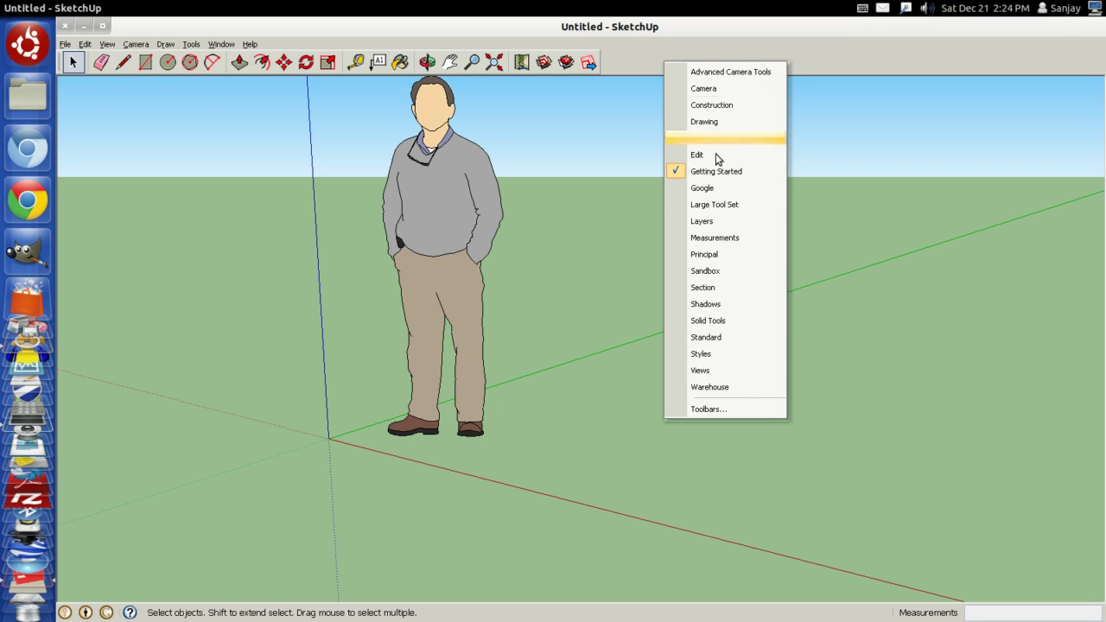
click(728, 211)
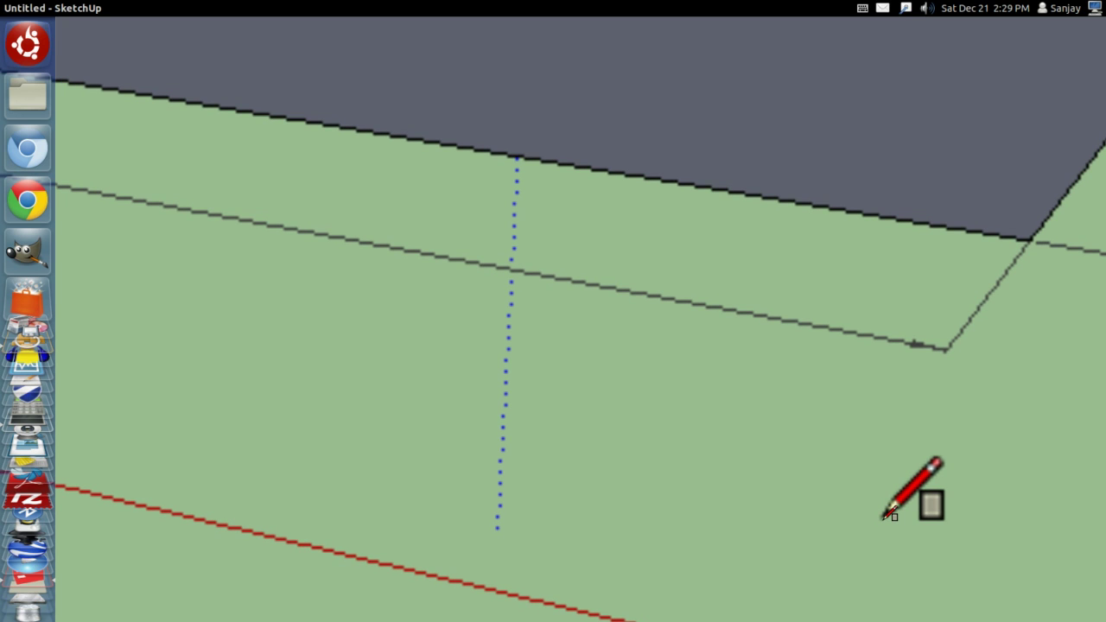
Draw the long 8' by 2' footprint rectangle on the ground beside the other rectangles
click(883, 519)
click(959, 512)
click(985, 507)
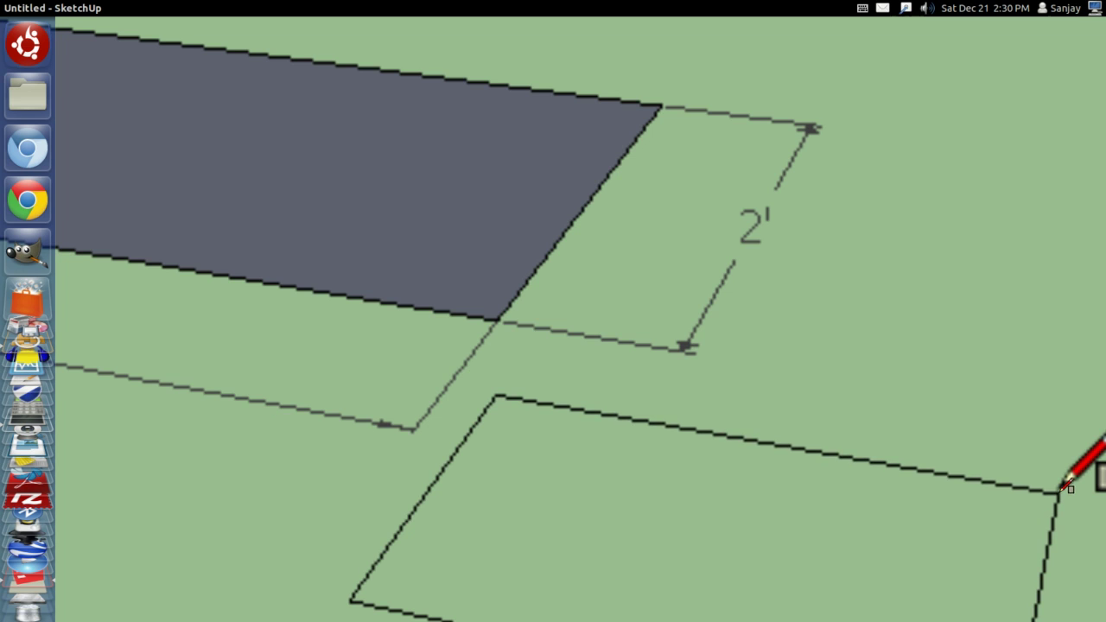
click(1068, 489)
scroll(892, 510, up, 5)
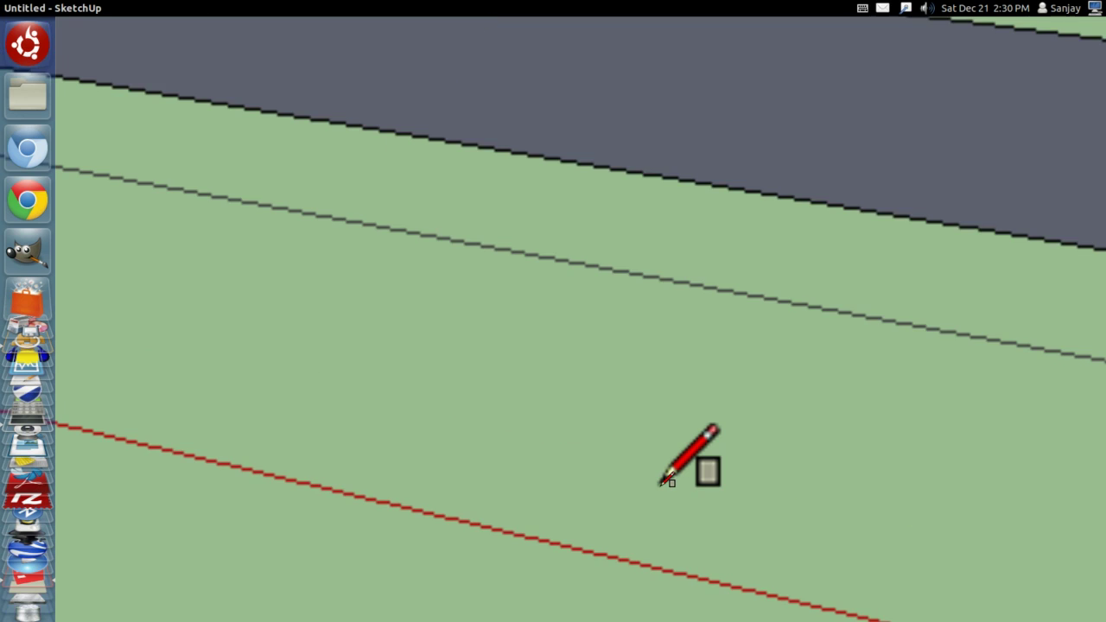
scroll(665, 481, down, 1)
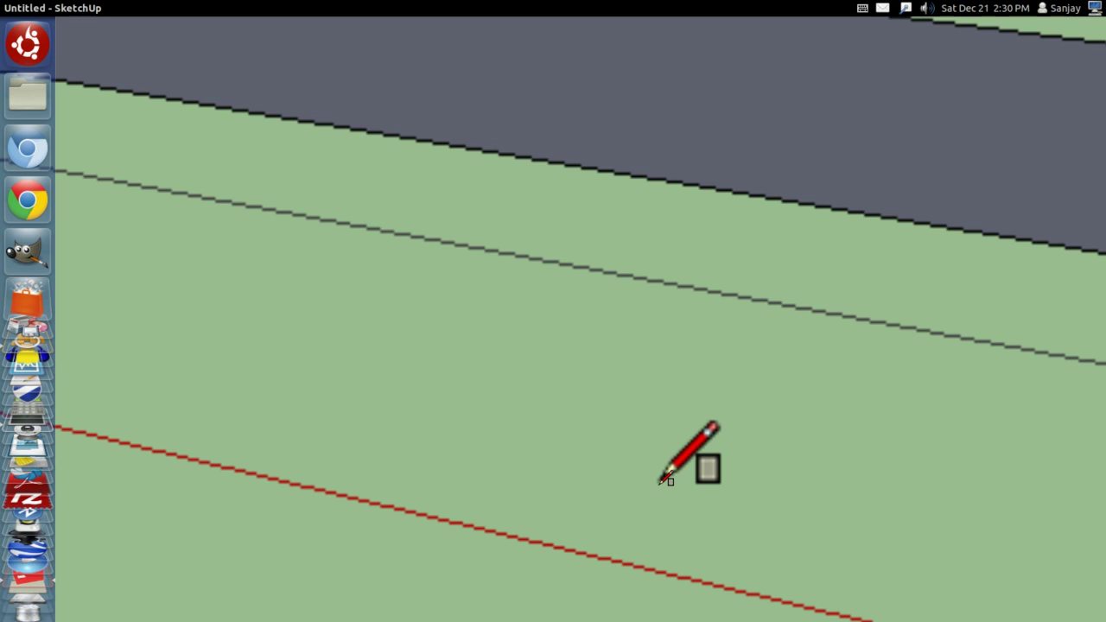
key(space)
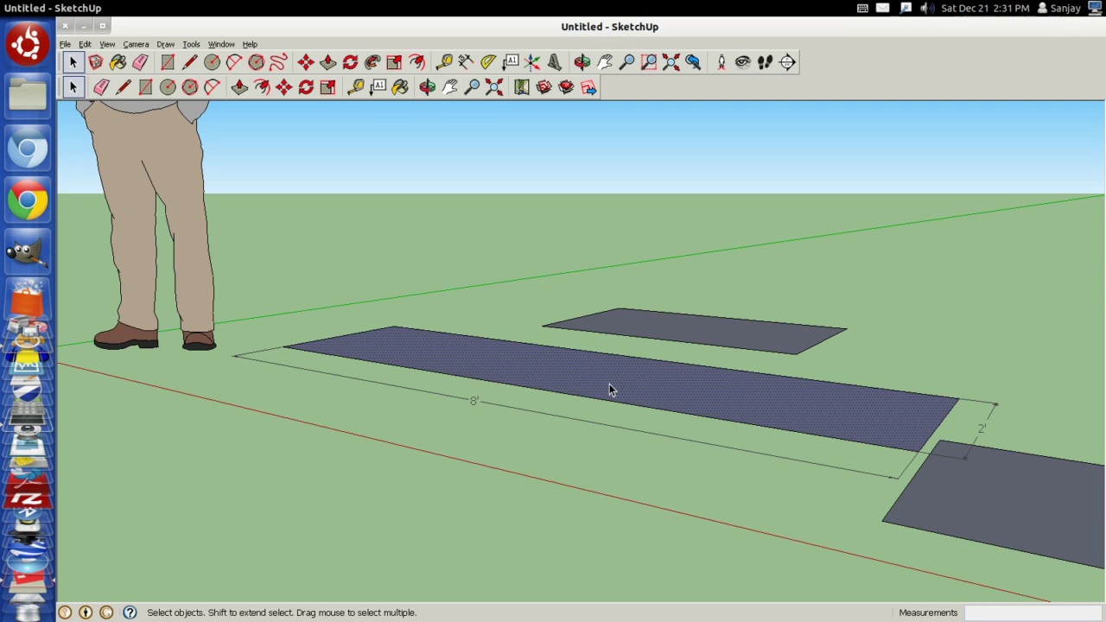
Select the 8' by 2' footprint and zoom in on it
click(617, 383)
scroll(644, 385, up, 1)
scroll(649, 384, up, 1)
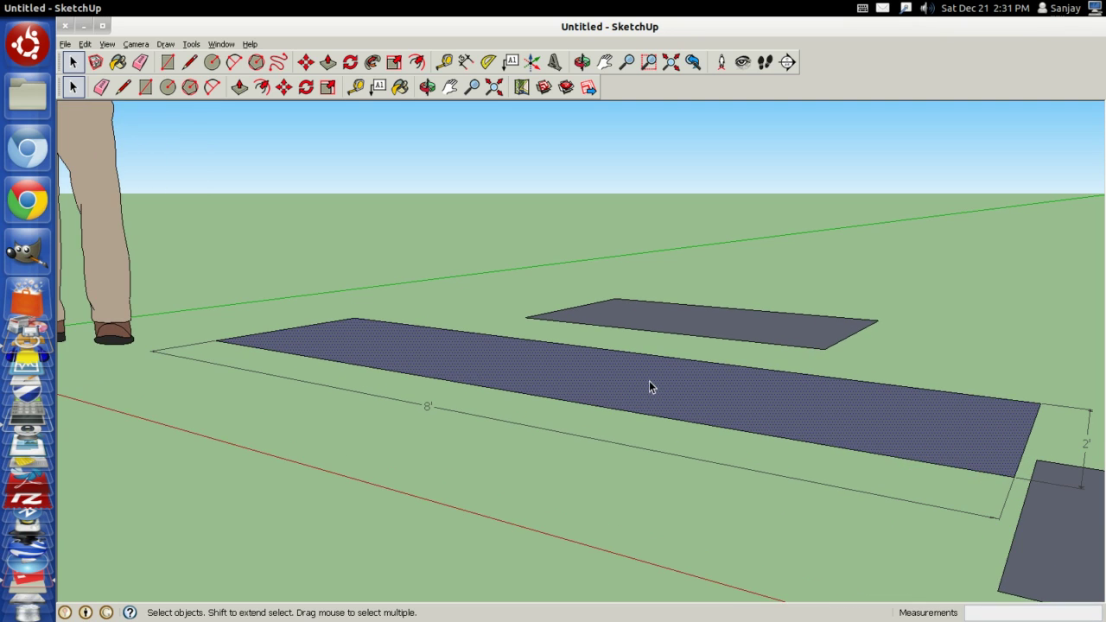
scroll(646, 385, up, 1)
scroll(643, 387, up, 1)
scroll(642, 384, up, 1)
scroll(642, 384, up, 1)
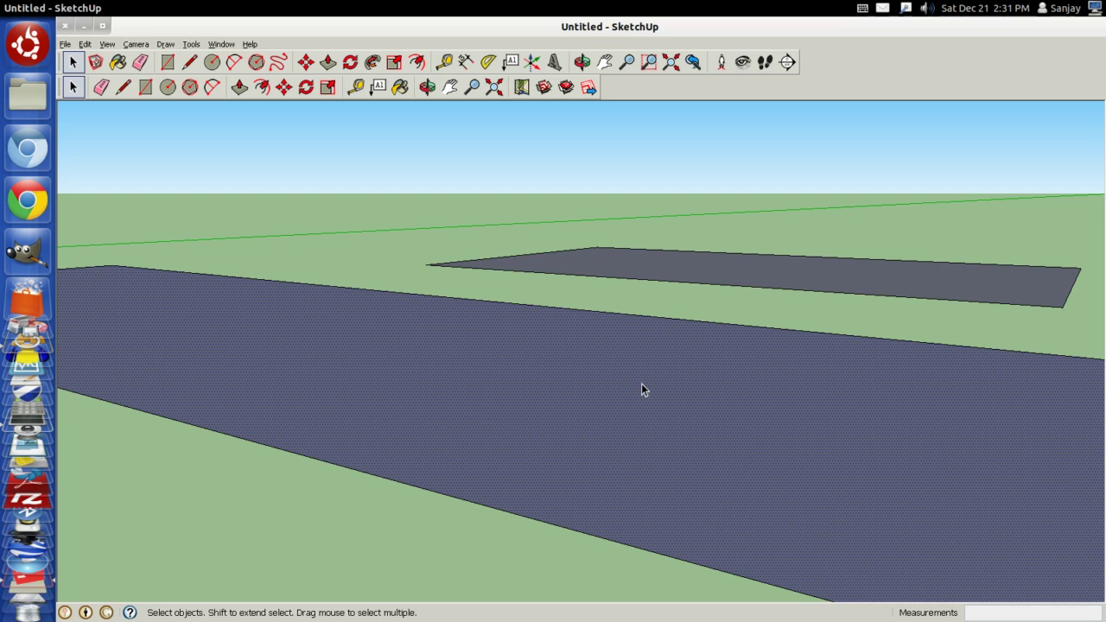
scroll(640, 384, down, 1)
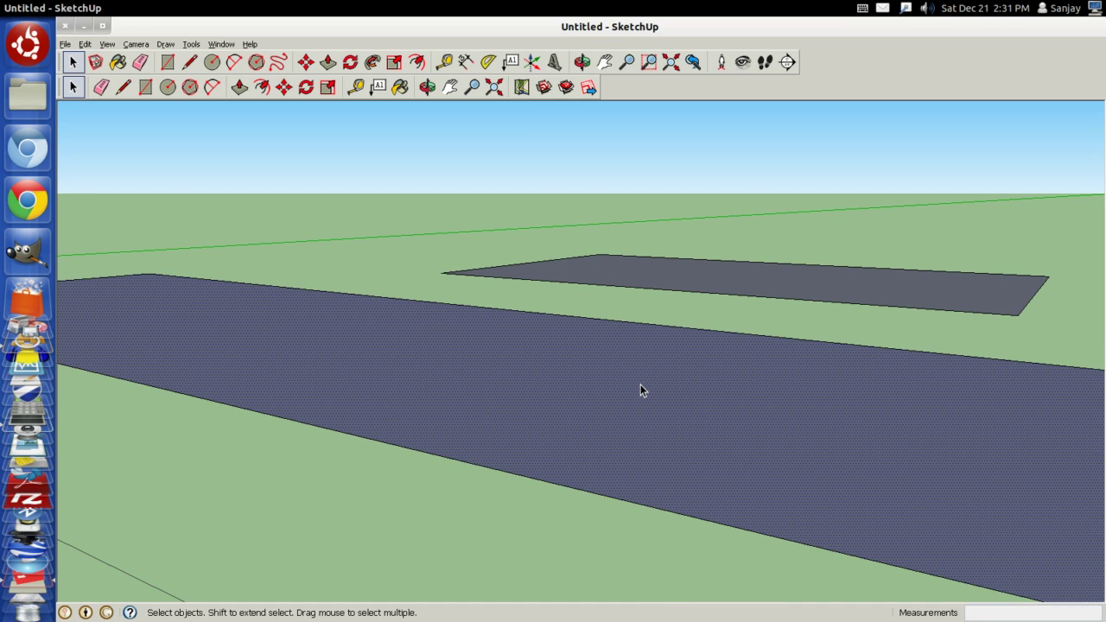
scroll(480, 377, down, 1)
scroll(482, 375, up, 1)
scroll(488, 373, up, 1)
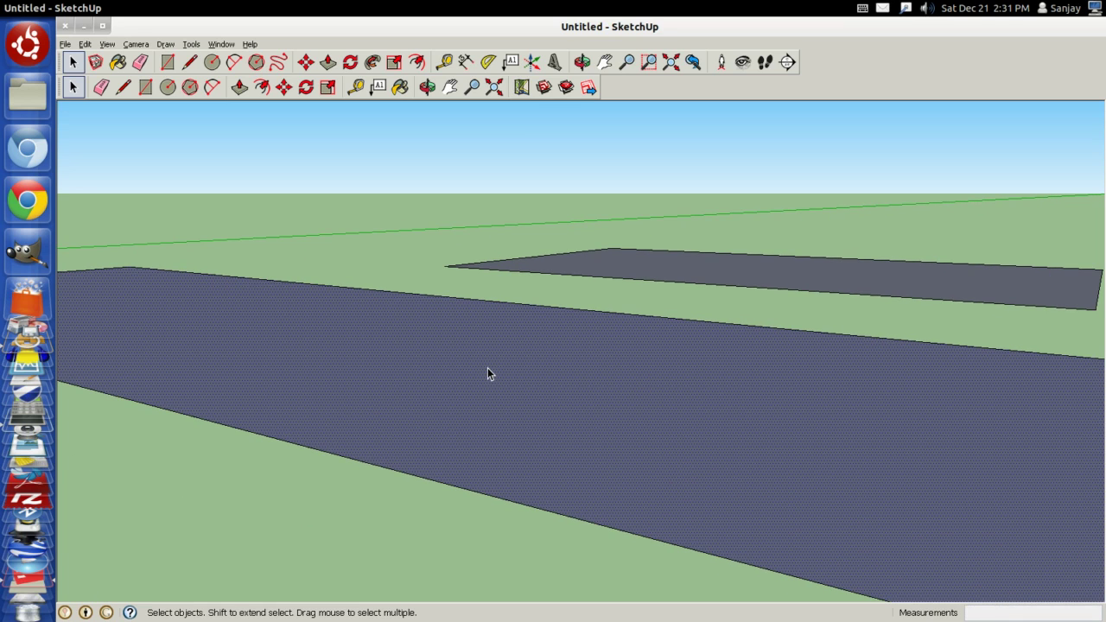
scroll(488, 373, down, 1)
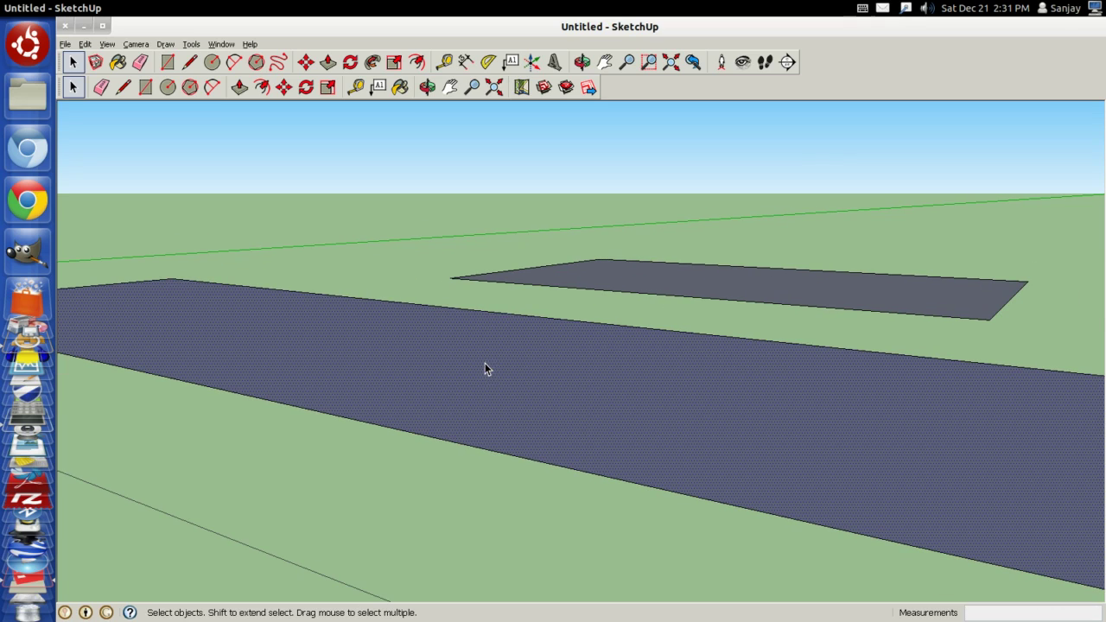
Push/Pull the footprint up 10' into a solid wall block
click(329, 62)
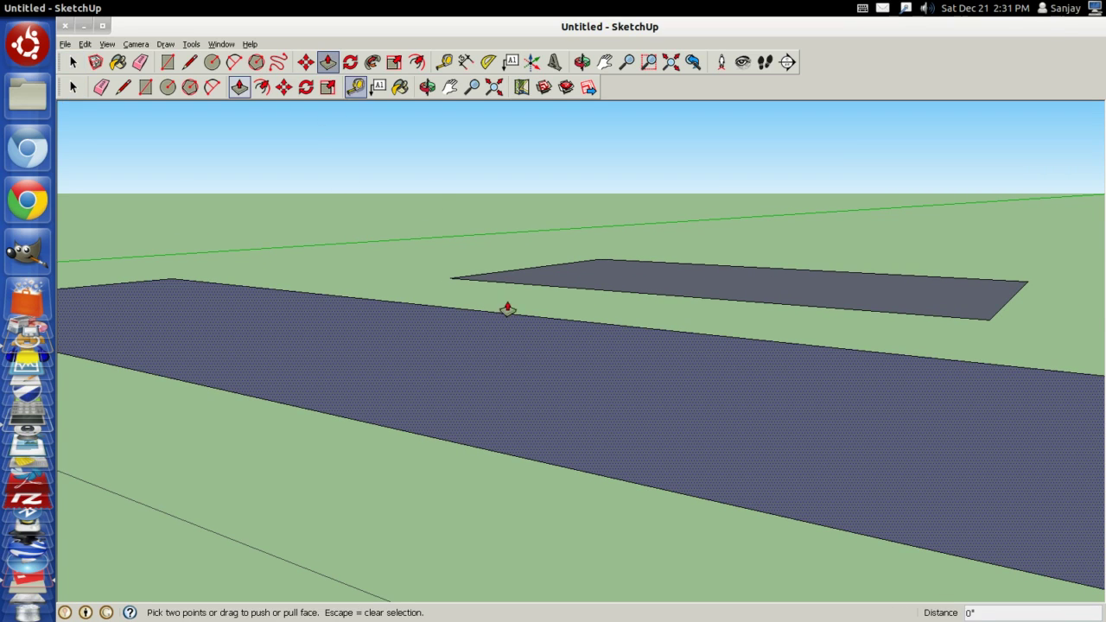
click(575, 413)
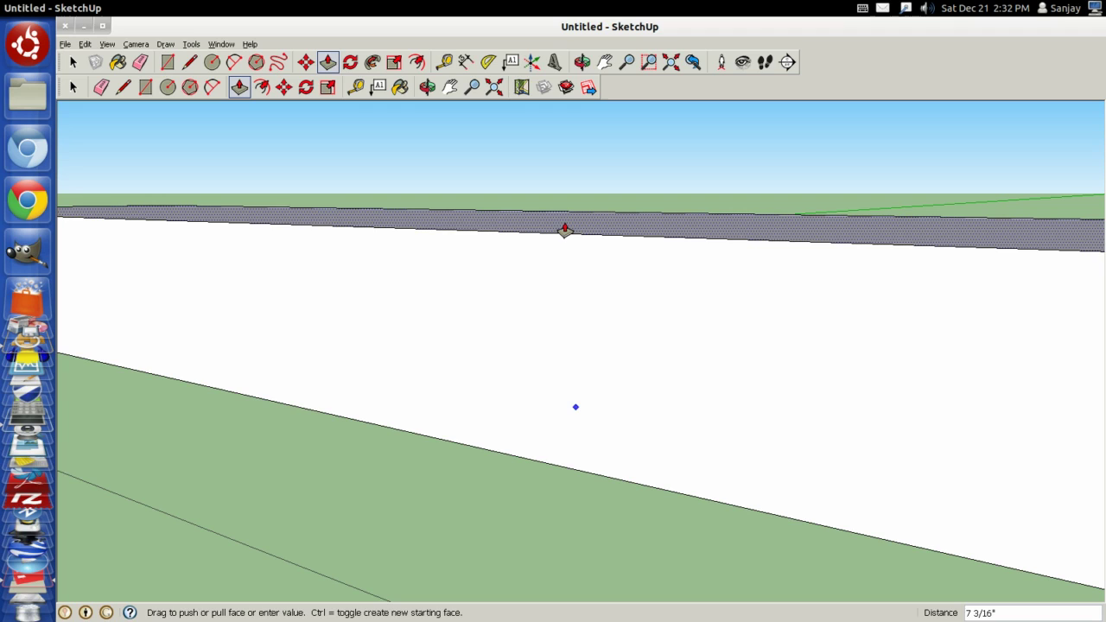
text(10)
key(Return)
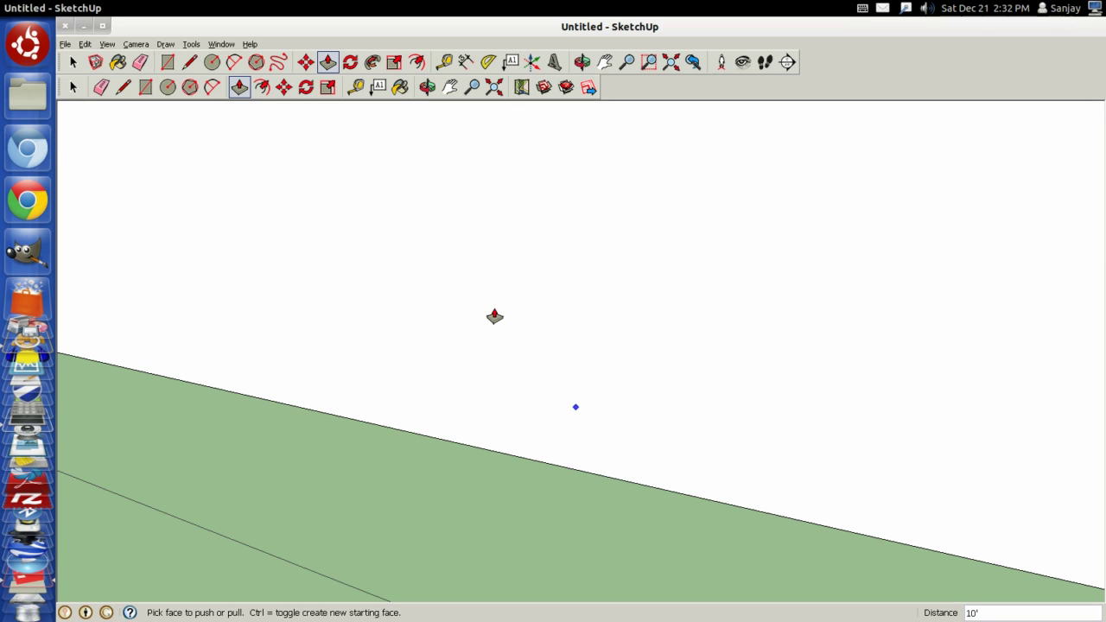
key(space)
click(495, 315)
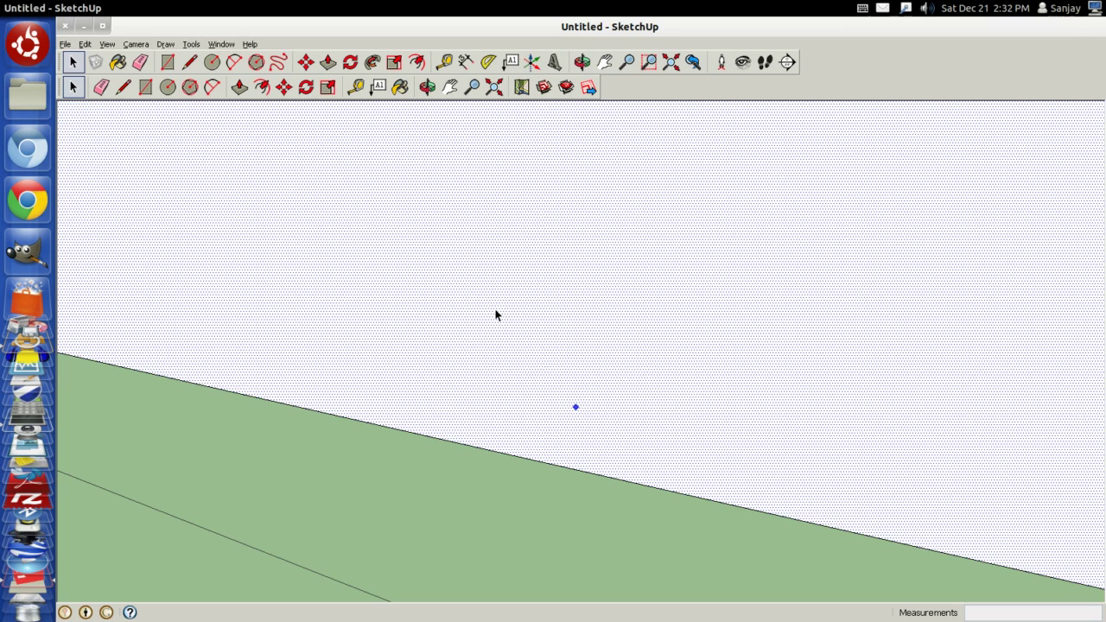
Dimension the wall's left vertical edge as 10' and review the 8', 2', 10' labels
key(h)
scroll(553, 338, down, 5)
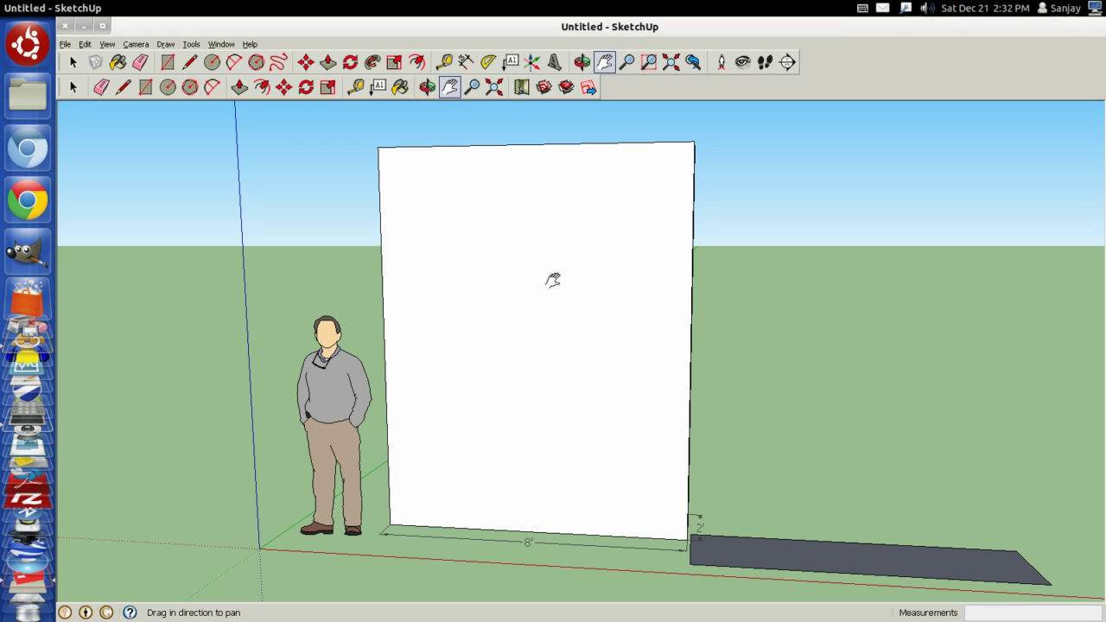
click(465, 62)
scroll(464, 251, up, 1)
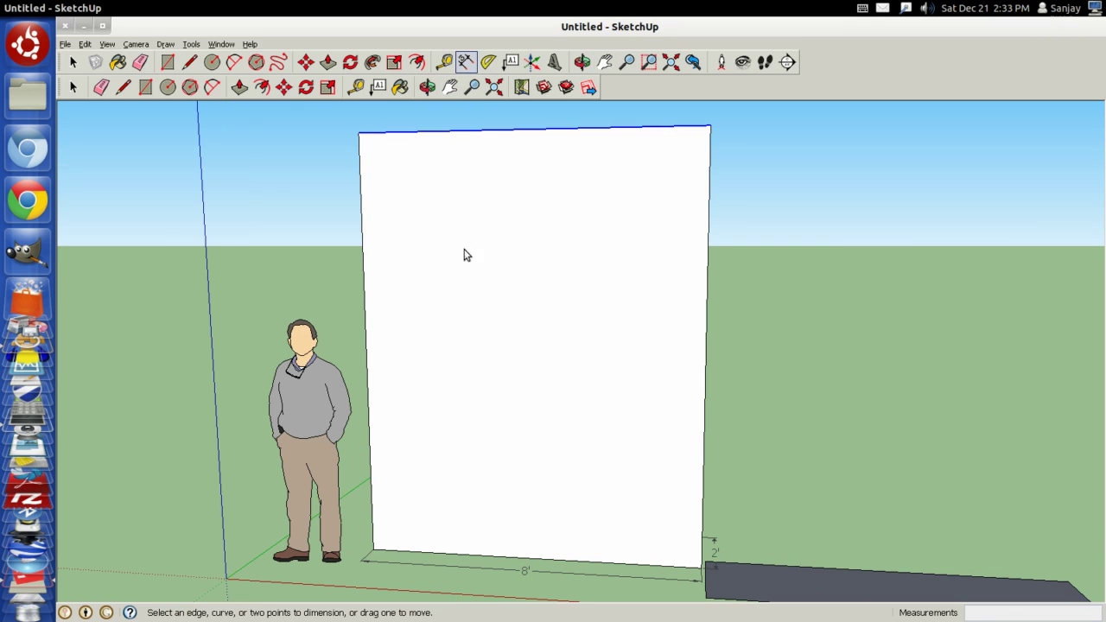
click(366, 323)
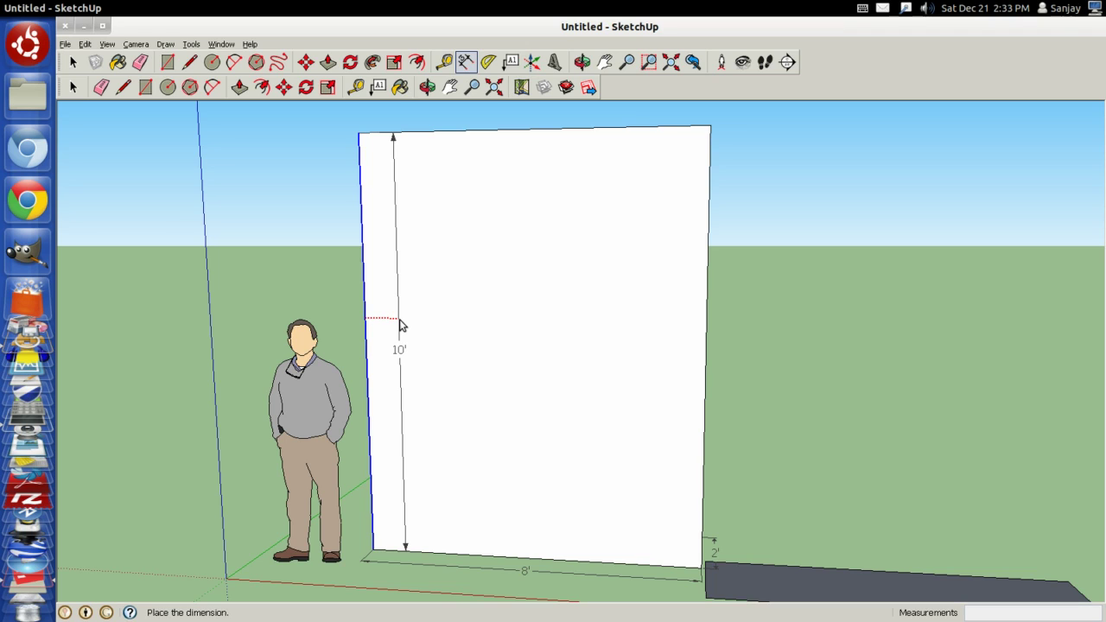
click(400, 325)
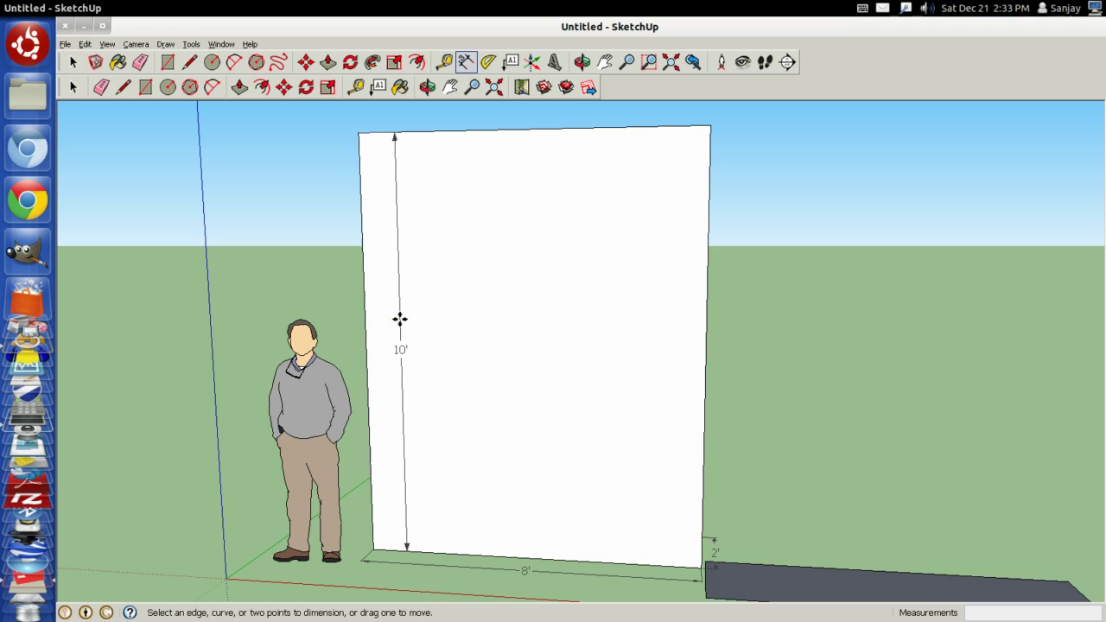
scroll(393, 348, up, 2)
scroll(393, 348, up, 2)
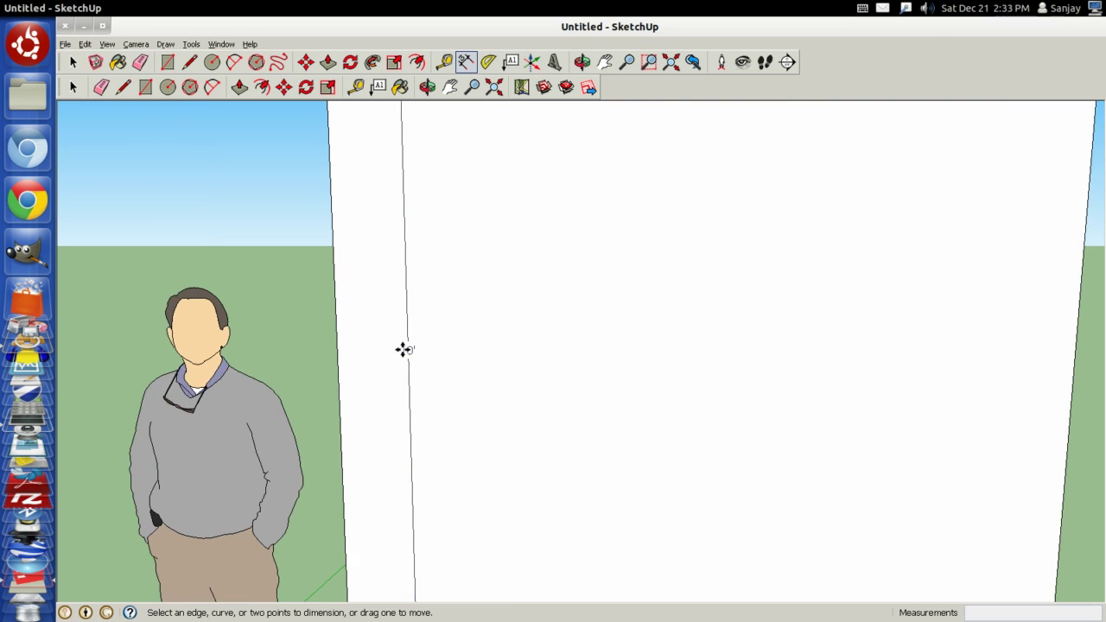
scroll(423, 372, down, 2)
scroll(424, 372, down, 2)
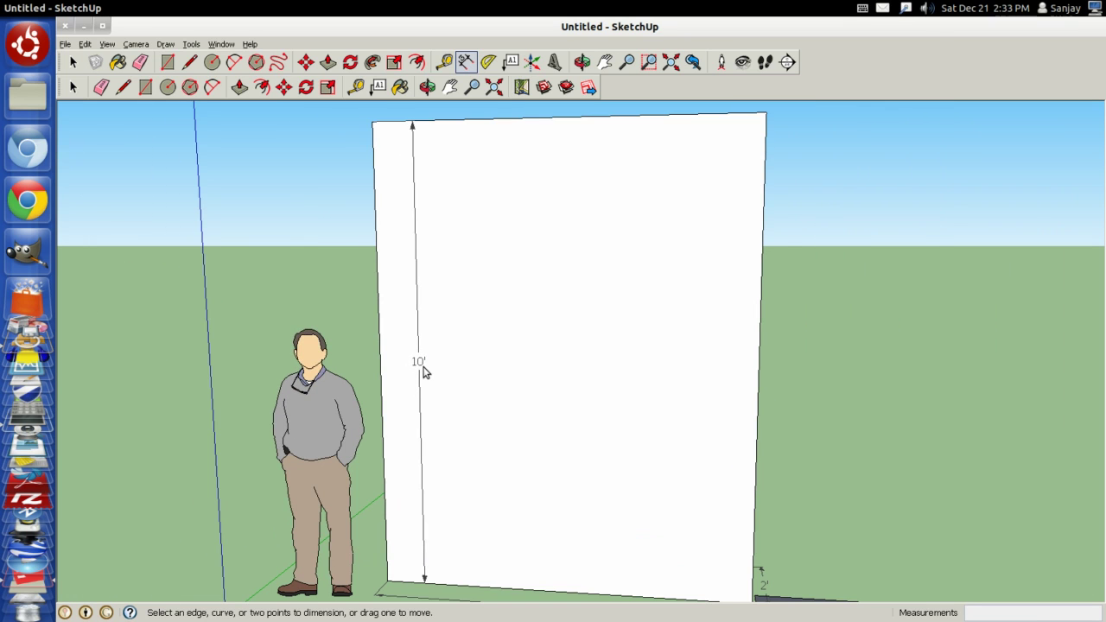
scroll(424, 371, down, 1)
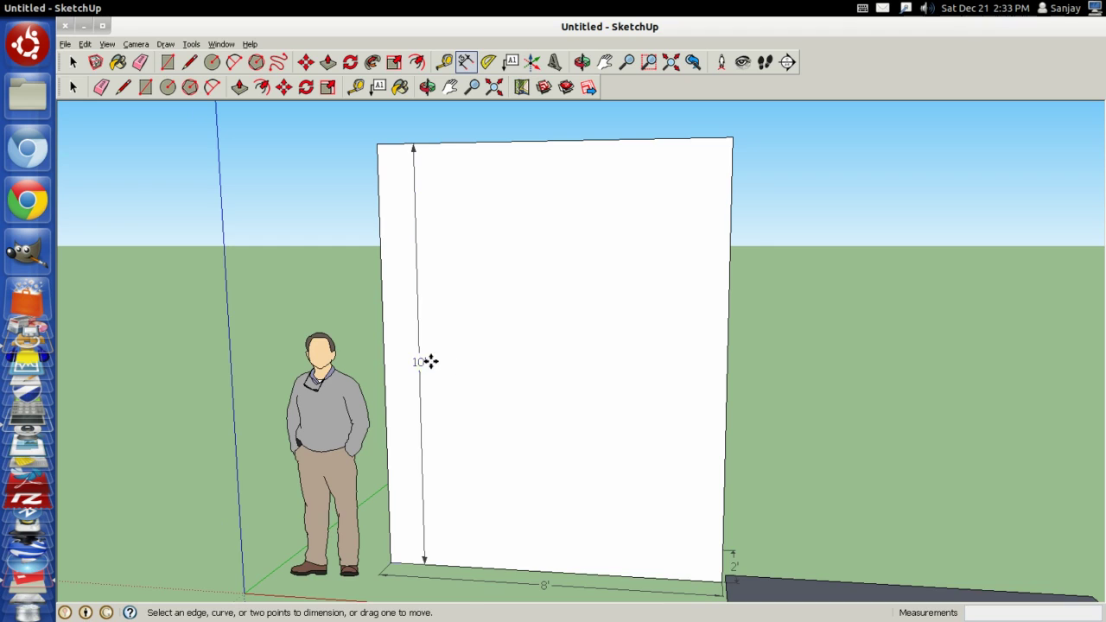
scroll(778, 357, up, 1)
scroll(779, 357, up, 1)
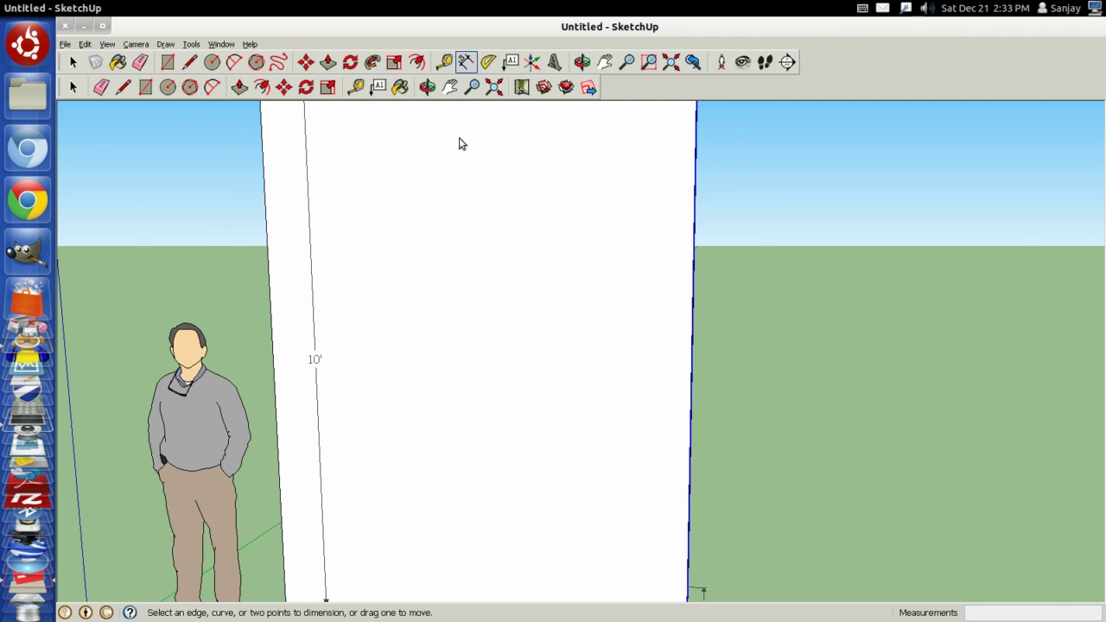
Place a vertical guide from the left edge and a horizontal guide from the bottom edge
click(444, 62)
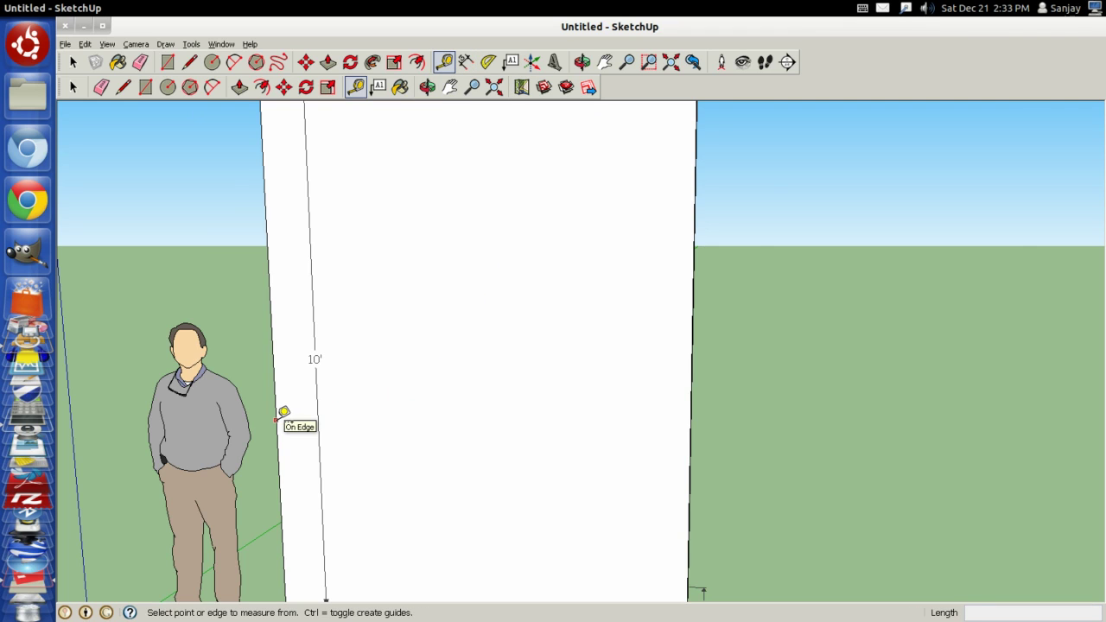
click(275, 421)
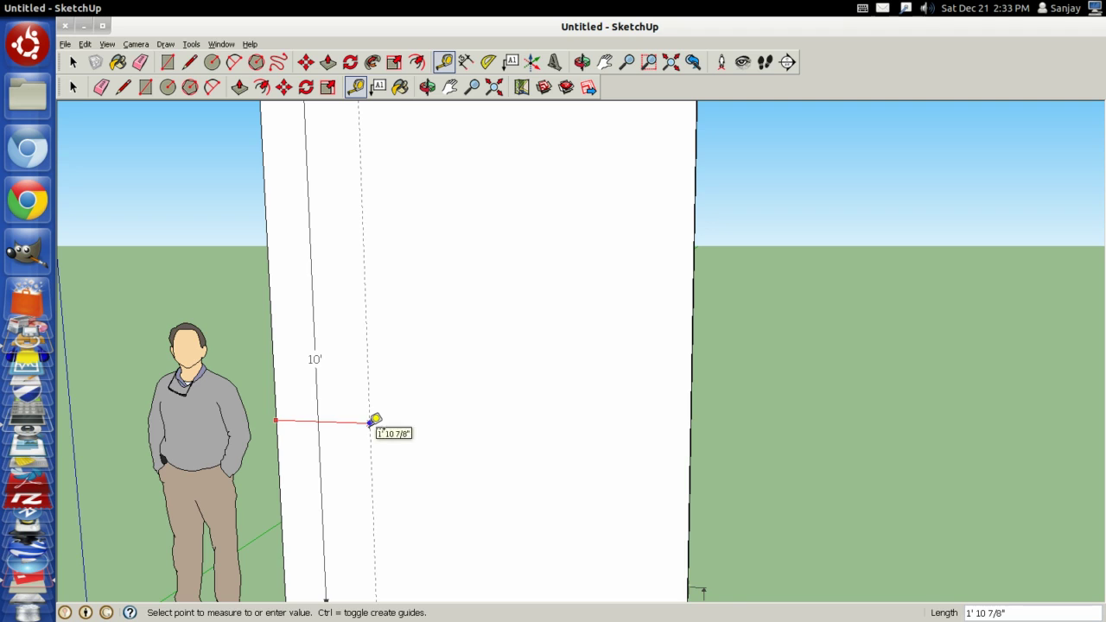
click(374, 421)
scroll(916, 482, down, 2)
scroll(903, 484, down, 1)
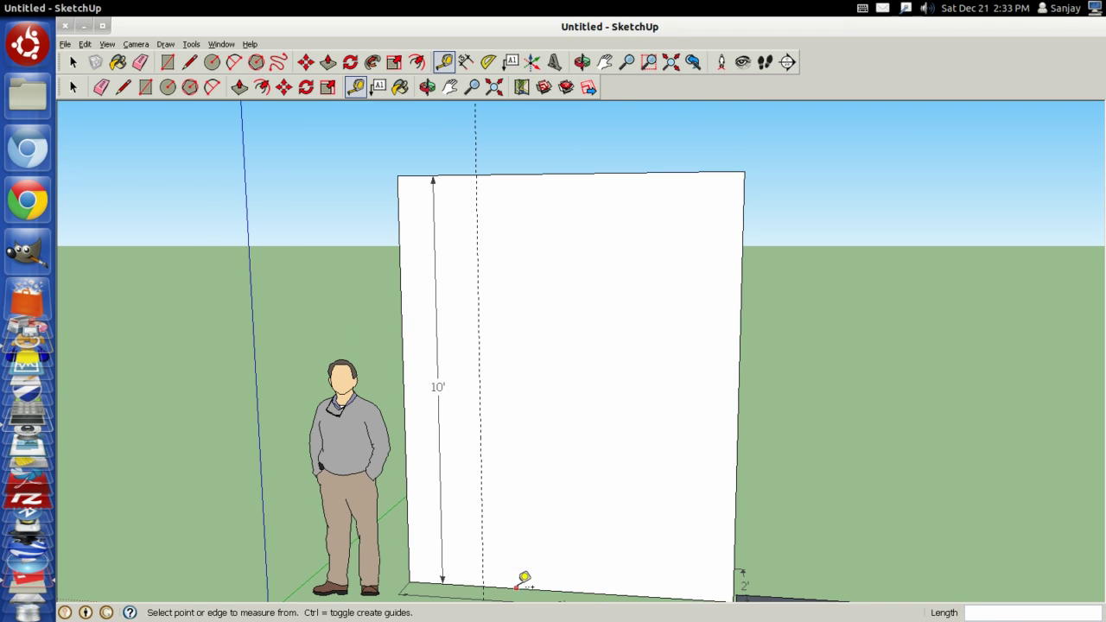
click(518, 586)
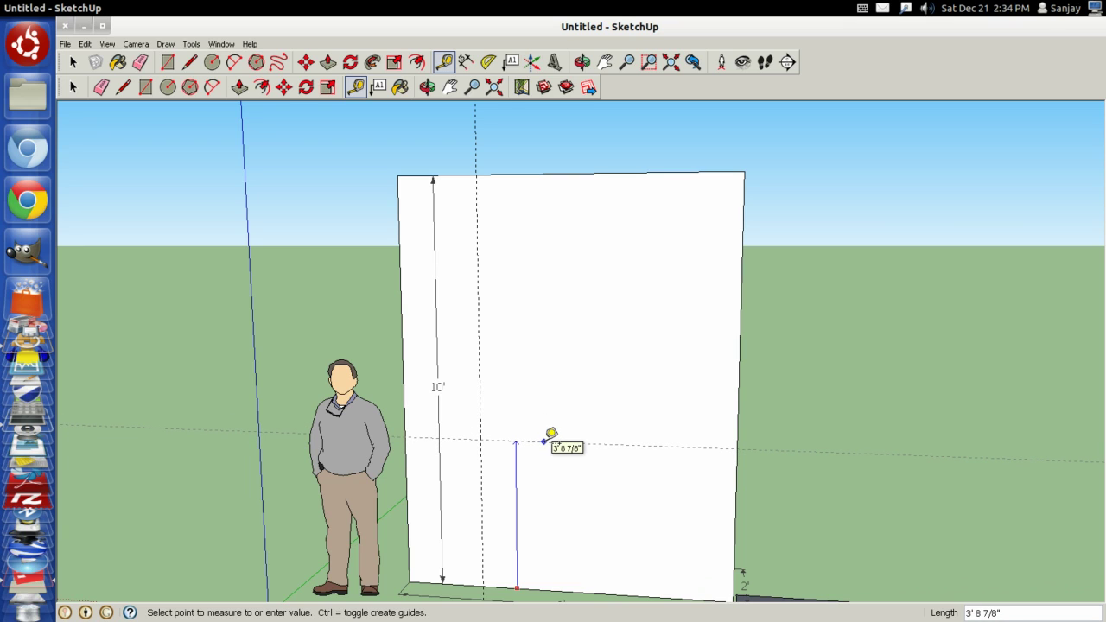
click(546, 438)
scroll(553, 436, up, 3)
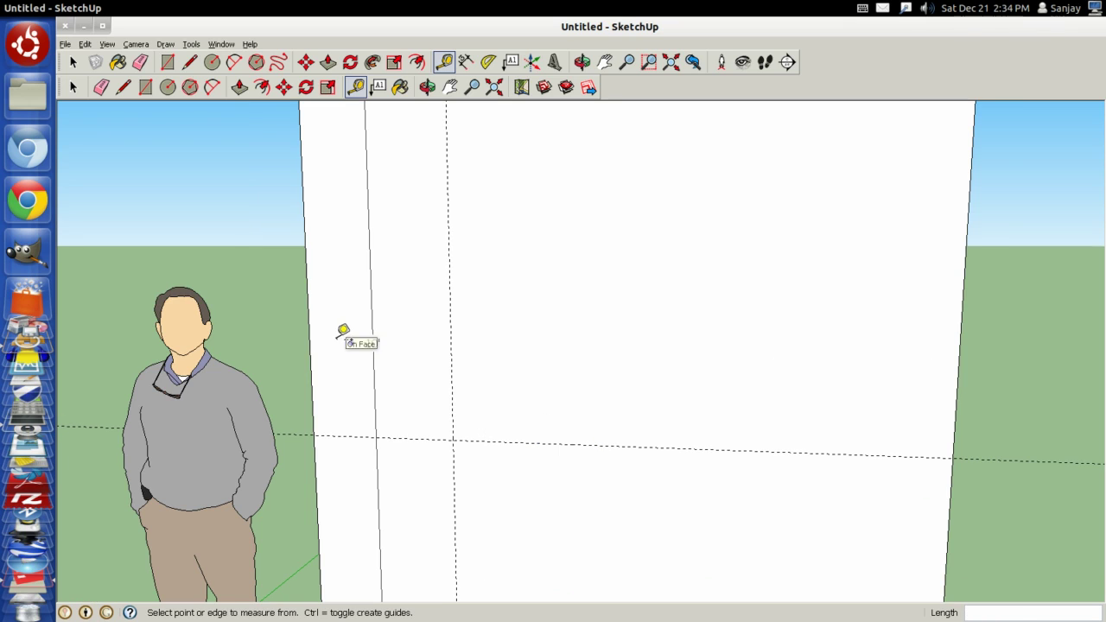
Draw the window rectangle from the guide intersection up and to the right
click(166, 63)
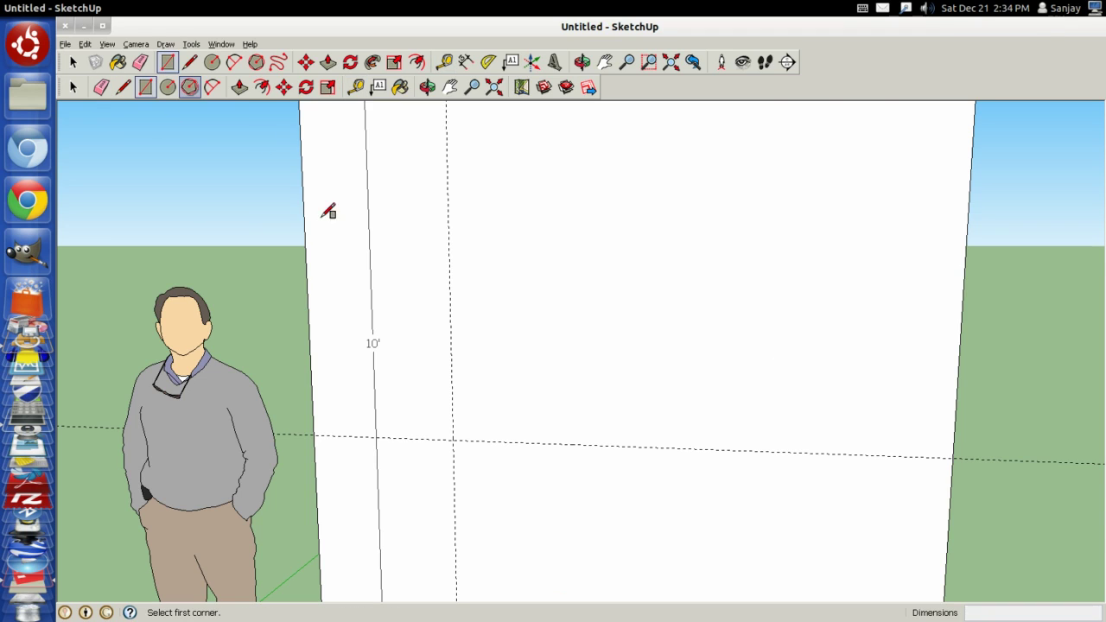
click(453, 439)
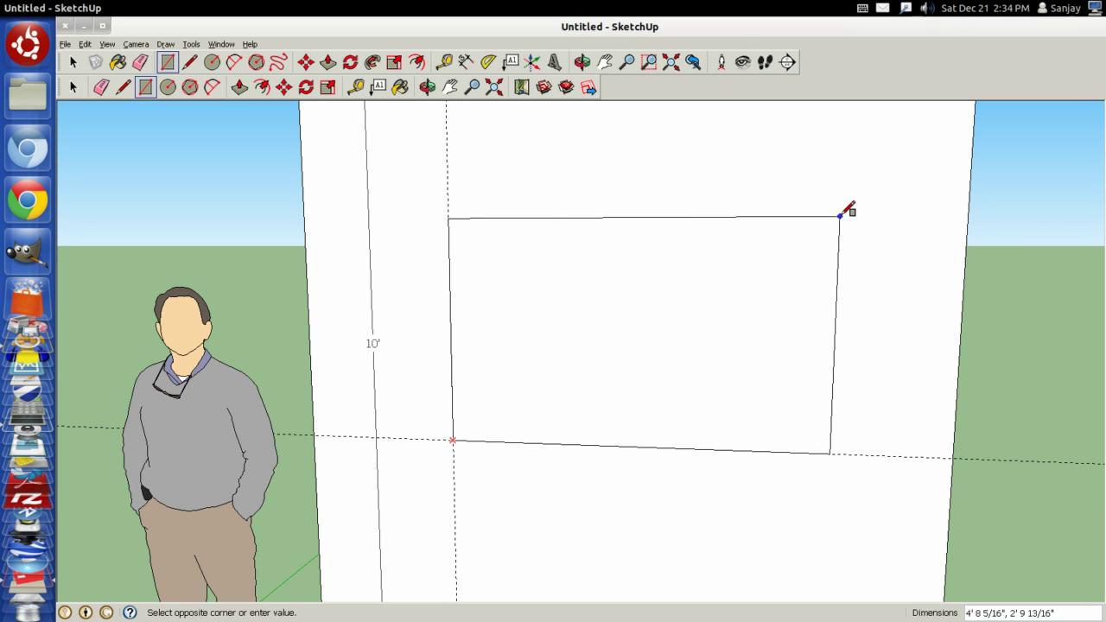
click(841, 215)
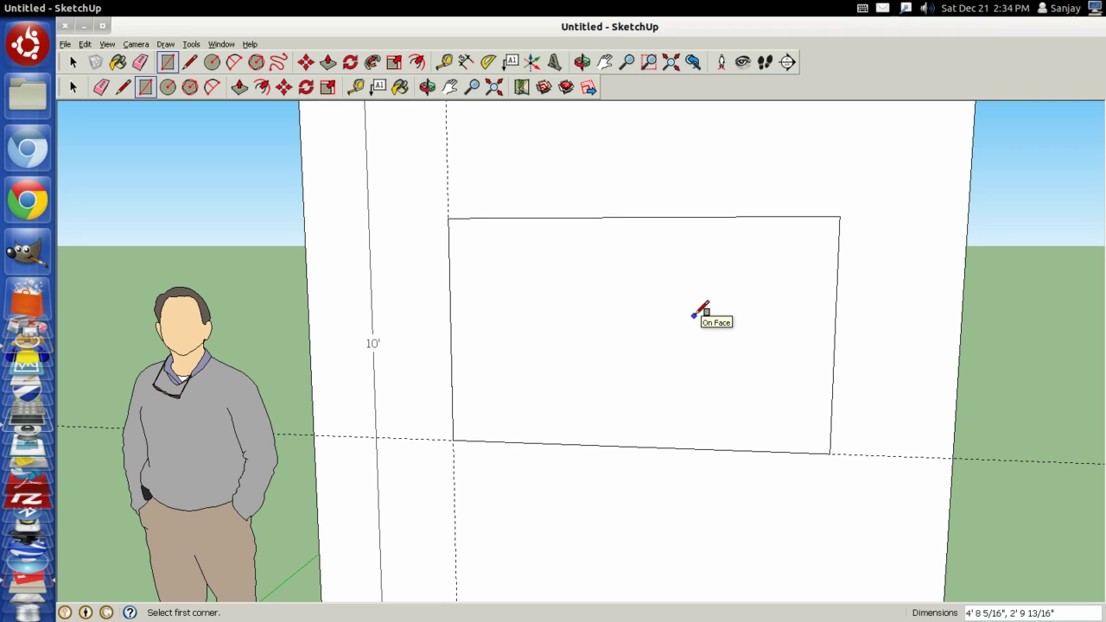
key(space)
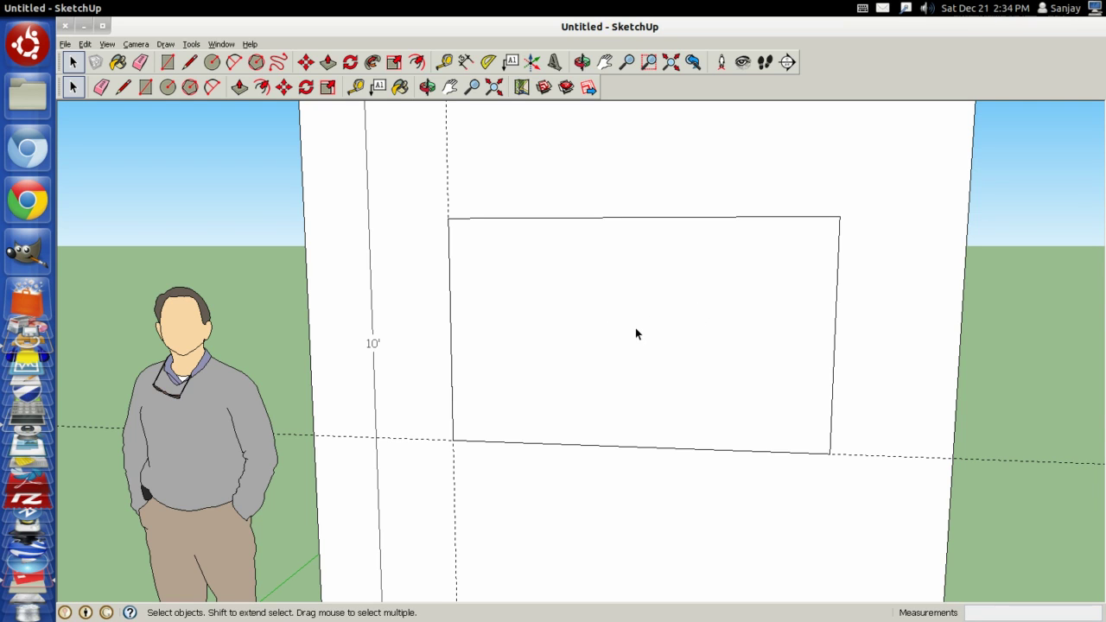
Push the window rectangle 2' back through the wall to open the hole
click(673, 302)
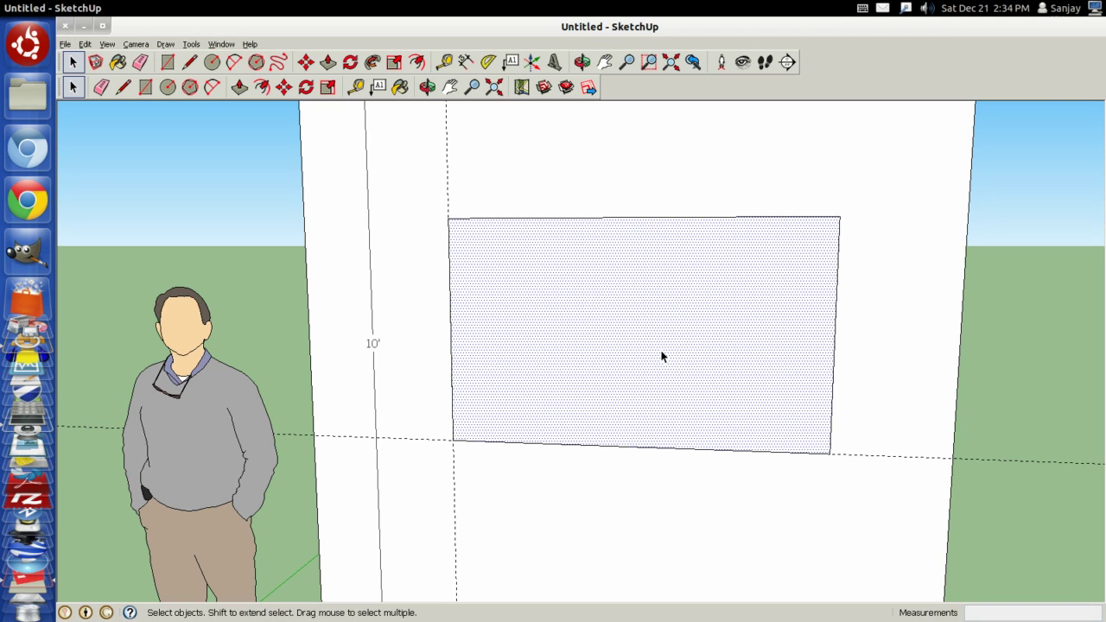
click(239, 88)
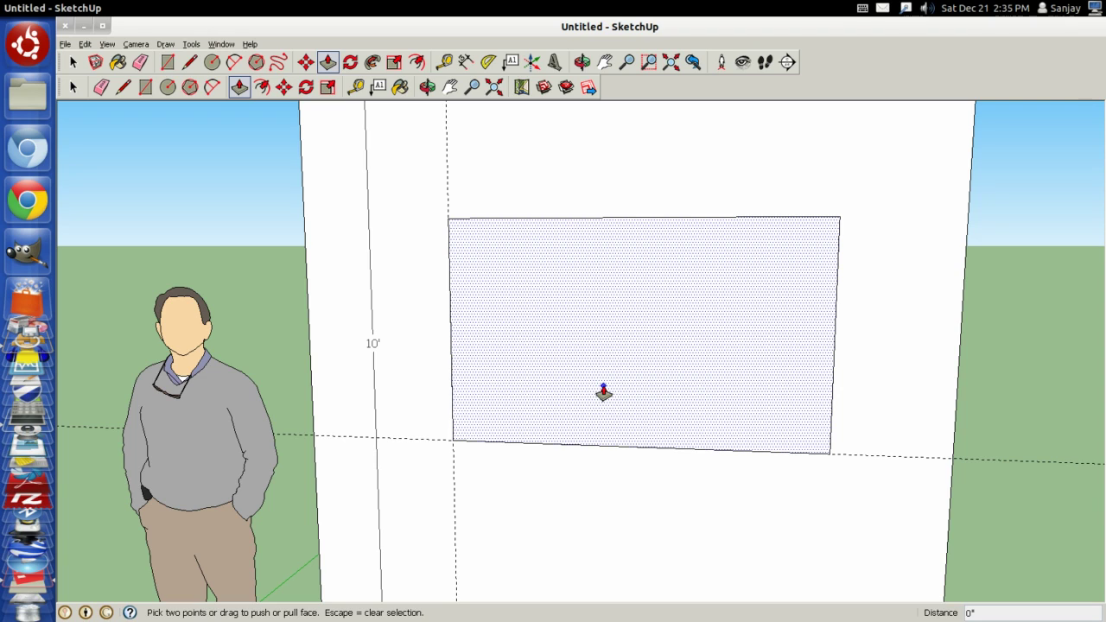
click(603, 393)
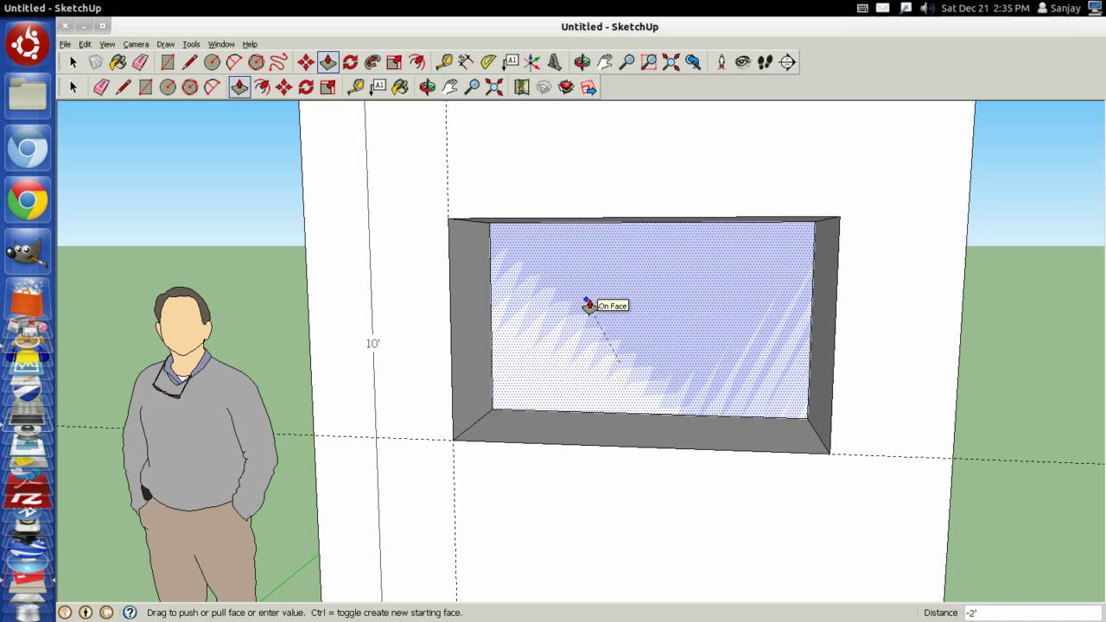
click(588, 305)
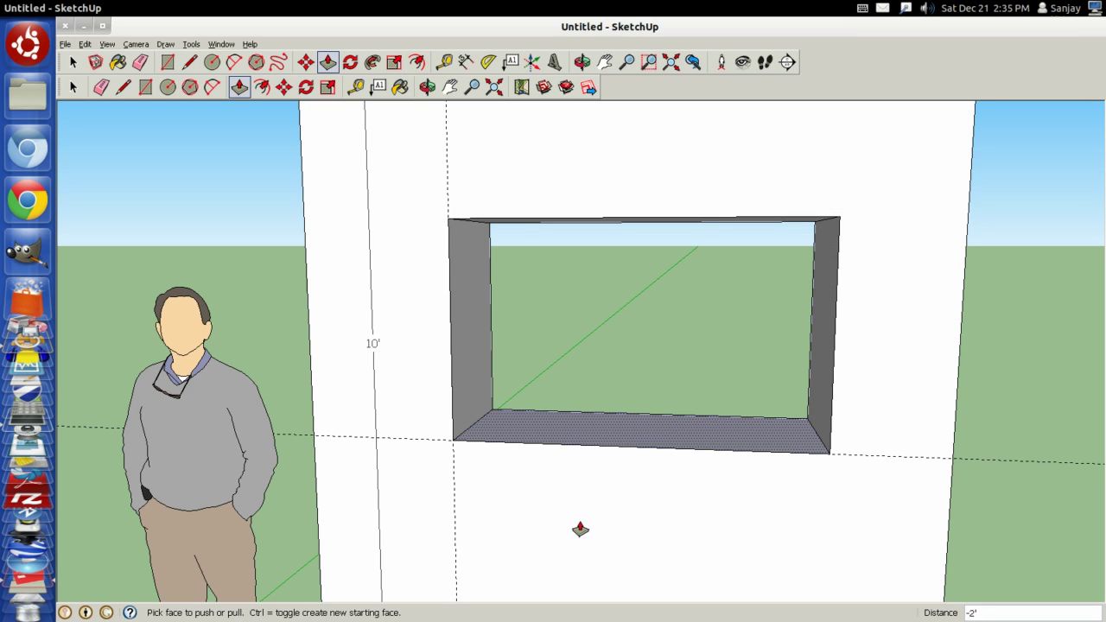
key(space)
click(584, 522)
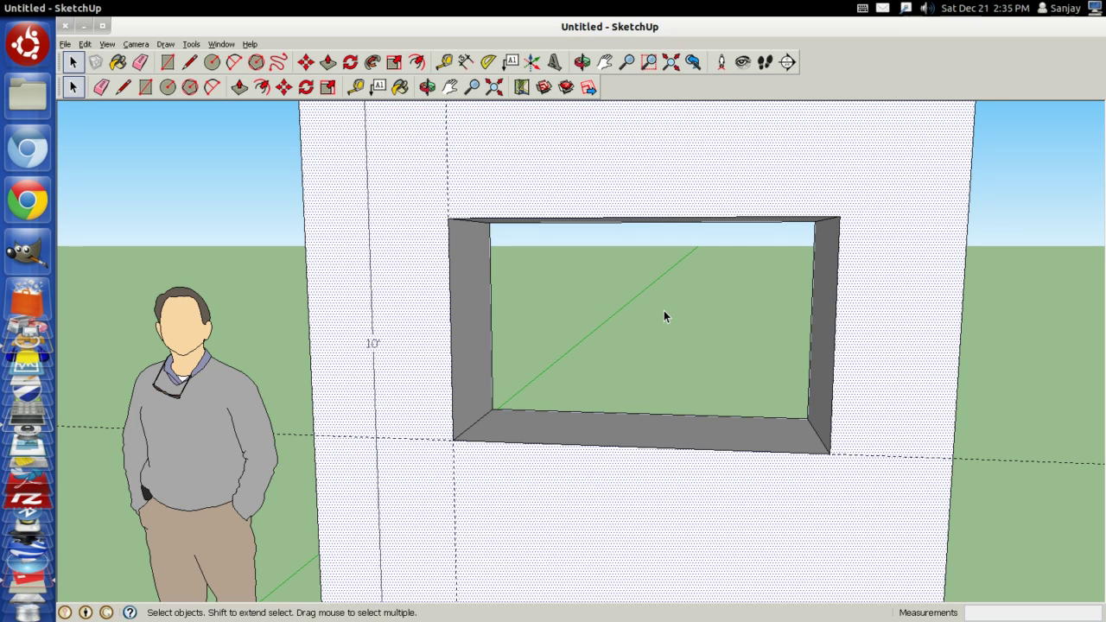
Zoom out and orbit to view the whole dimensioned wall and its window opening
scroll(701, 333, down, 1)
scroll(700, 333, down, 1)
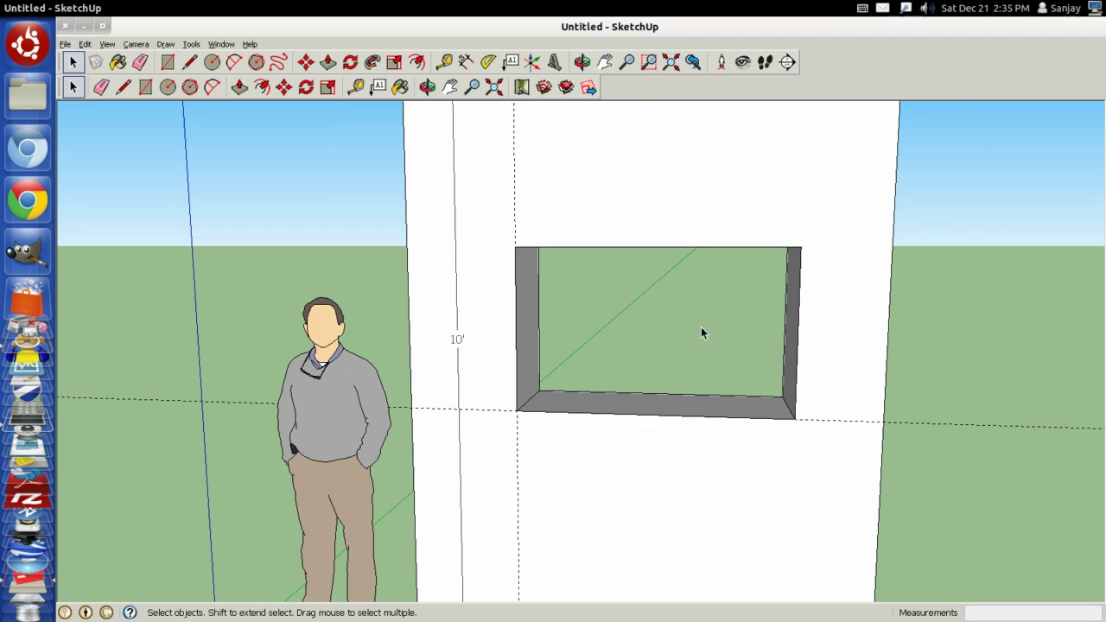
scroll(701, 333, down, 1)
scroll(701, 333, down, 1)
key(o)
mouse_move(975, 389)
mouse_down()
mouse_move(213, 442)
mouse_move(348, 409)
mouse_move(941, 484)
mouse_move(1005, 420)
mouse_move(985, 388)
mouse_up()
key(space)
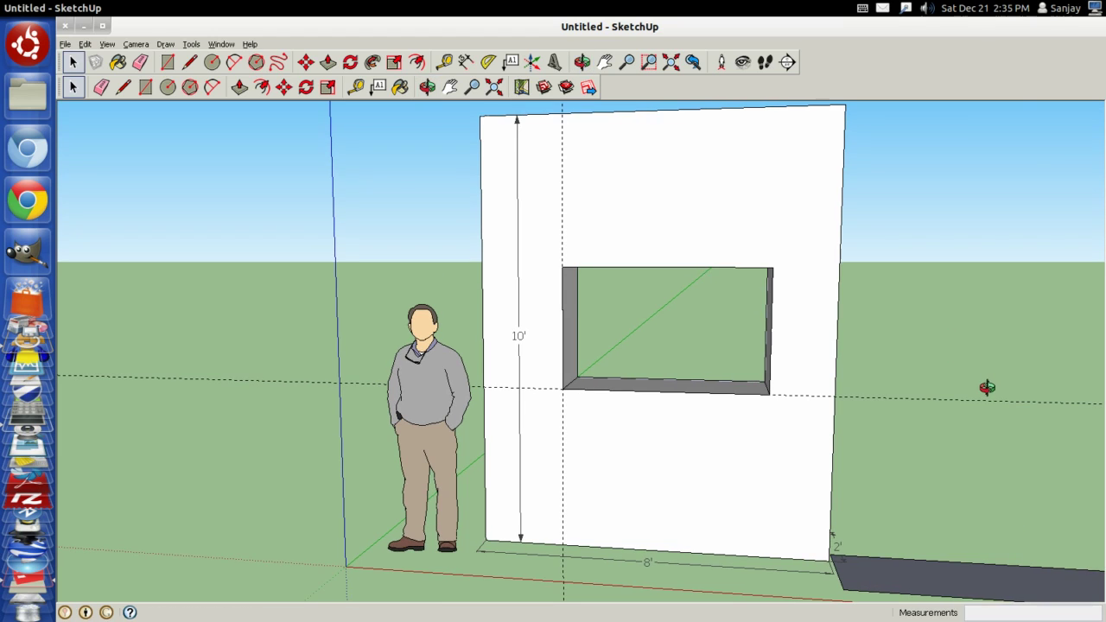